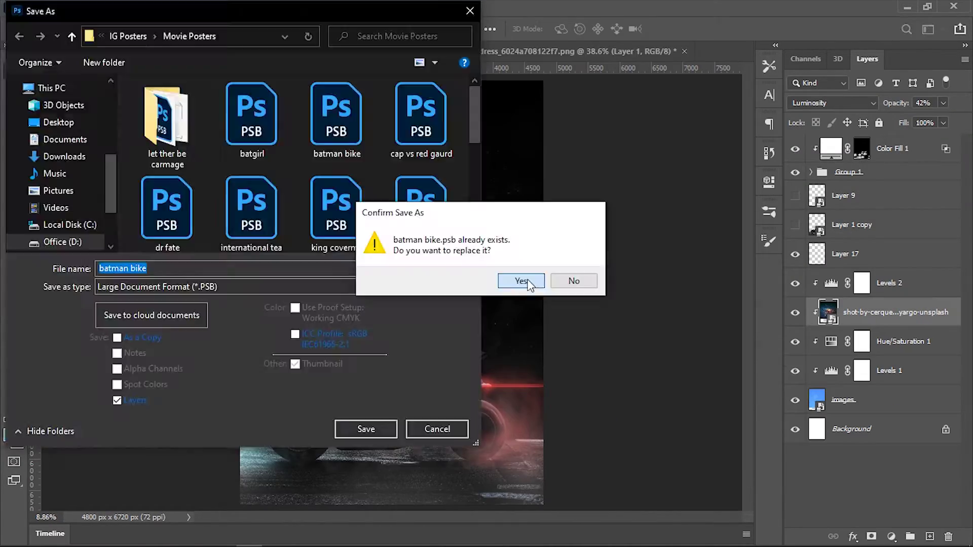
Step: Save the document as batman bike.psb, replacing the existing file
click(521, 281)
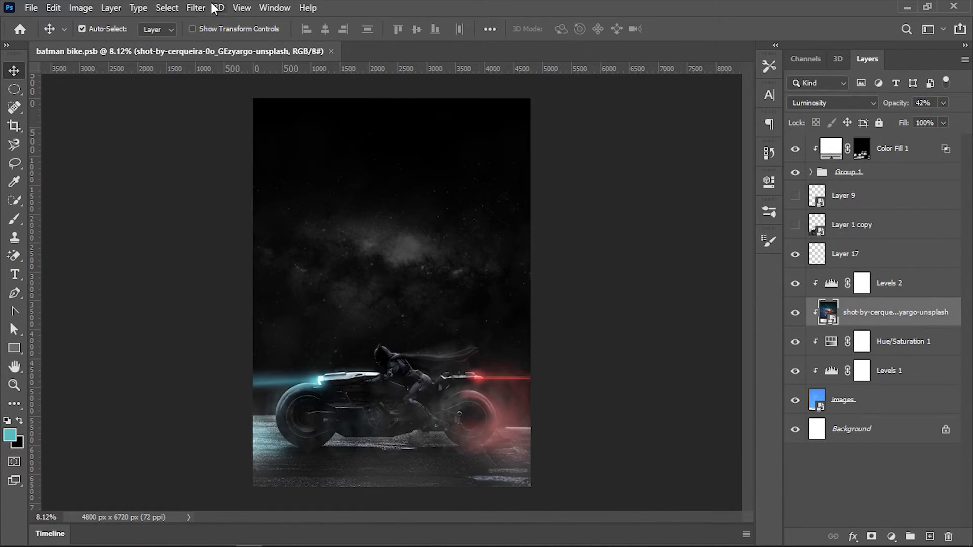
Step: Apply a Path Blur to the shot-by-cerqueira photo layer, clearing the stray path and drawing a new horizontal one
click(196, 8)
click(400, 214)
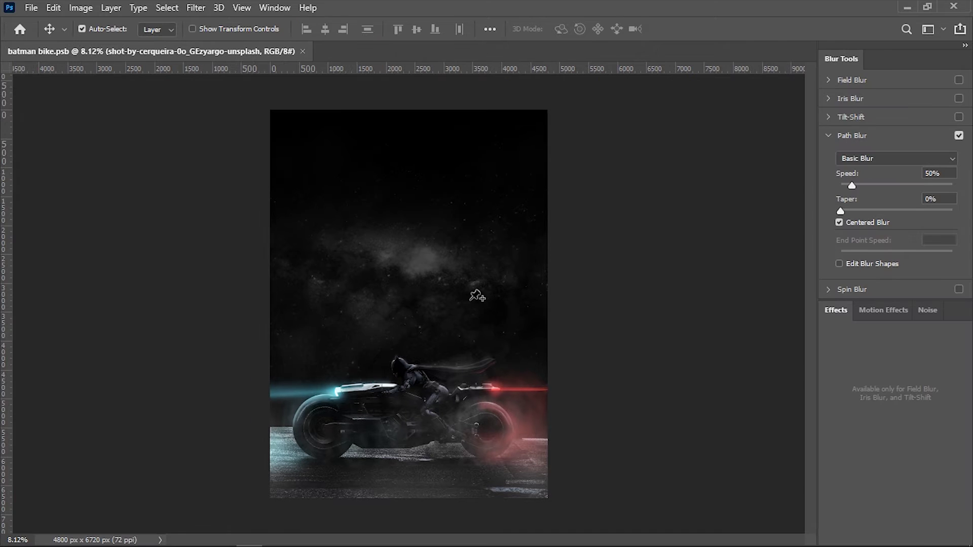
click(642, 352)
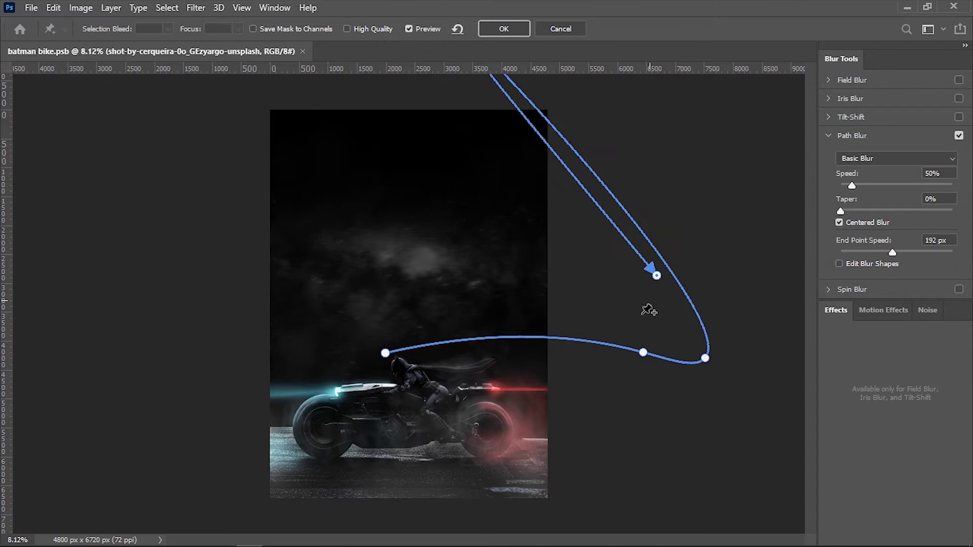
click(457, 29)
double_click(668, 348)
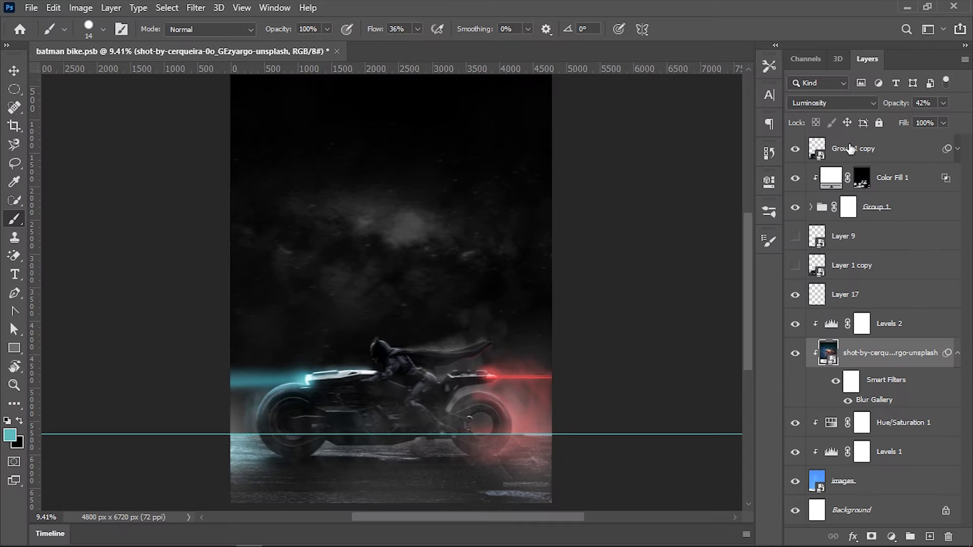
Step: Paint white over the cape on Group 1 copy's filter mask with a soft brush of about 385 px
scroll(871, 330, up, 1)
click(839, 176)
scroll(461, 366, up, 2)
scroll(461, 365, up, 3)
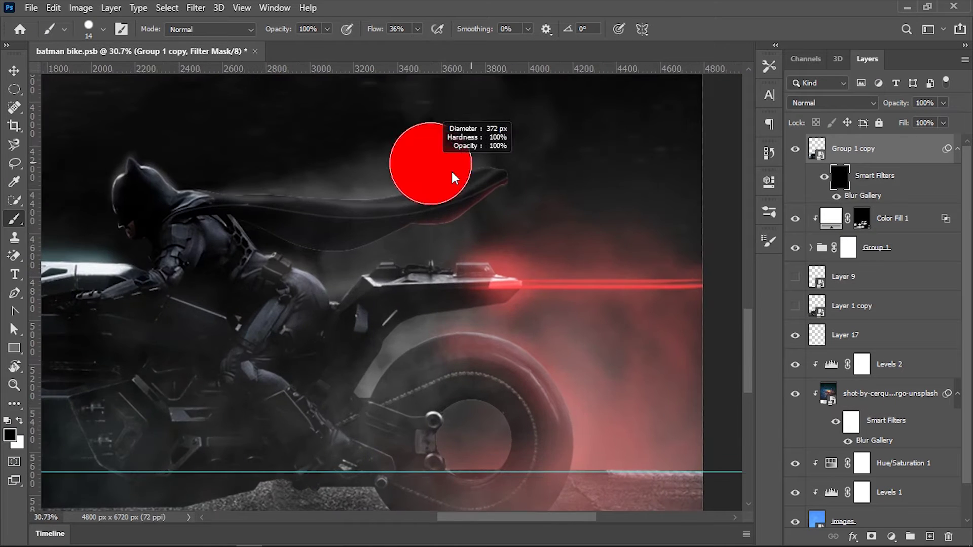
right_click(427, 116)
key(Escape)
key(x)
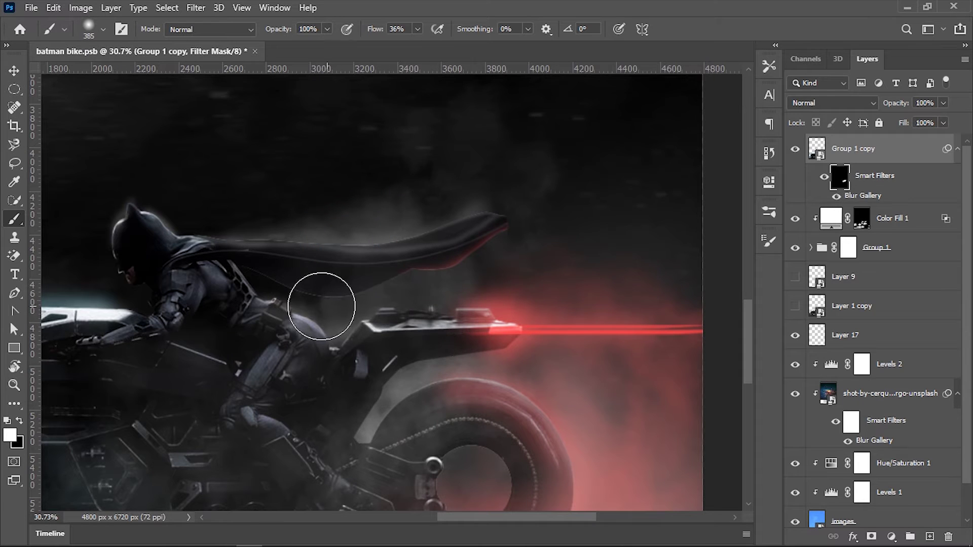
Step: Paint white on the filter mask over the rear wheel and lower bike with soft brushes of about 687 and 374 px
scroll(554, 314, down, 3)
key(bracketright)
key(bracketright)
key(bracketright)
scroll(526, 397, down, 3)
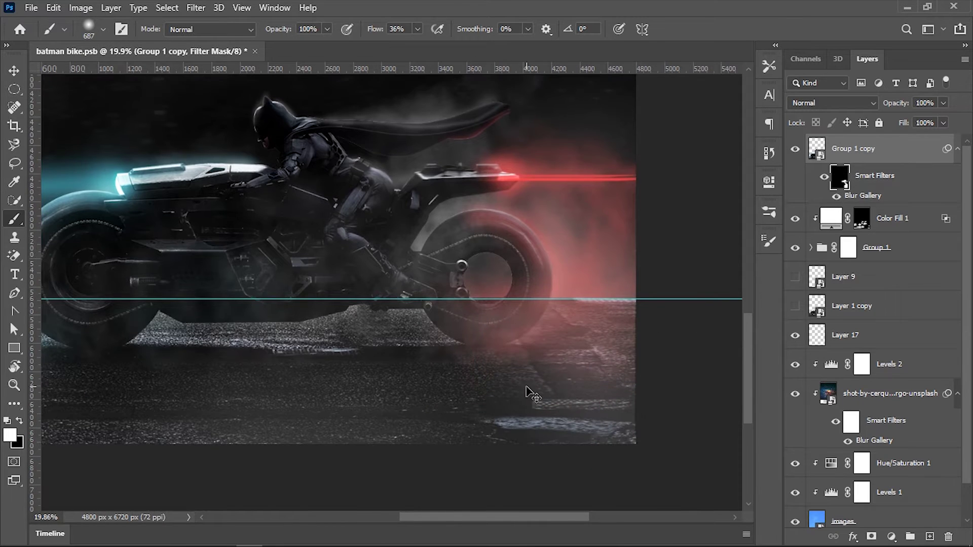
scroll(307, 348, left, 3)
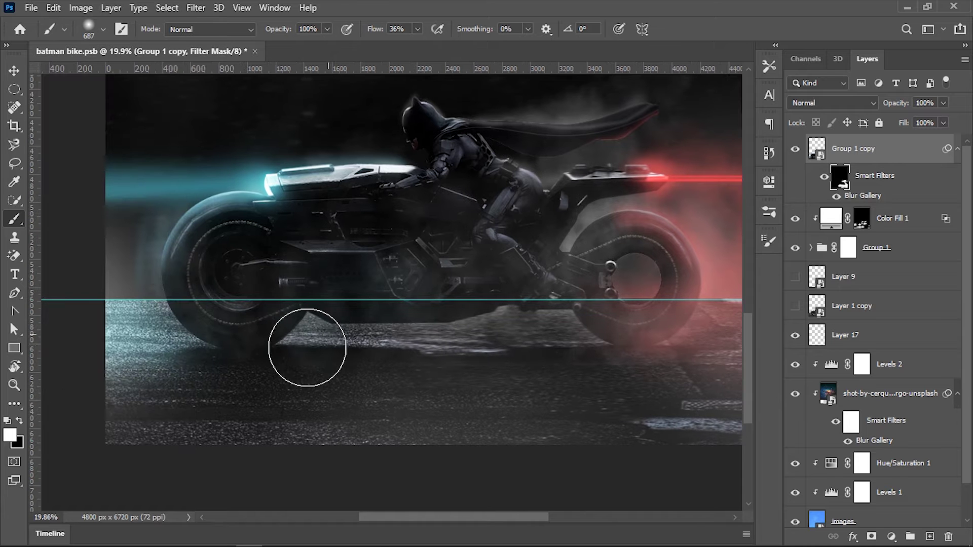
scroll(373, 391, up, 3)
key(bracketleft)
key(bracketleft)
key(bracketleft)
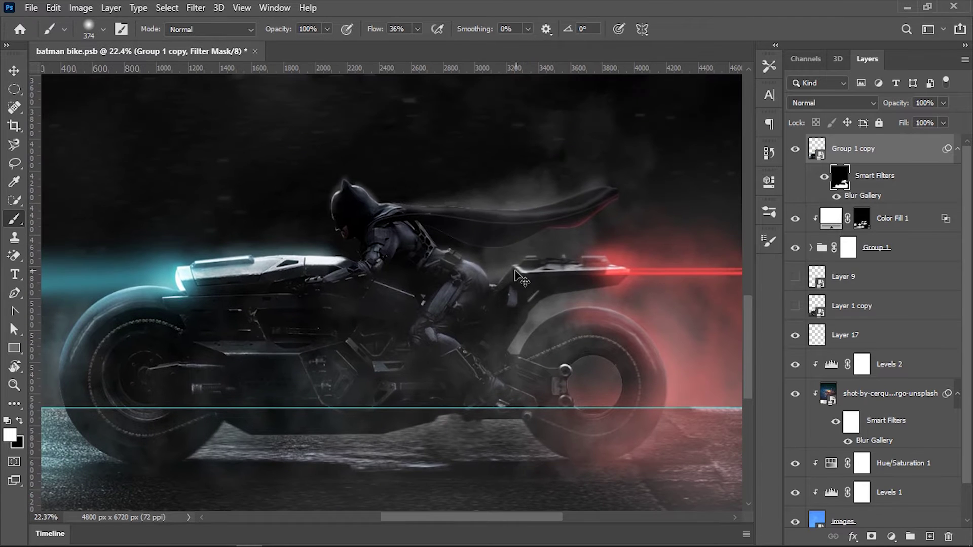
Step: Lower the brush flow to 6%, blend more blur over the rider and bike, and compare Group 1 copy hidden and shown
scroll(516, 273, up, 2)
drag(409, 56, 395, 55)
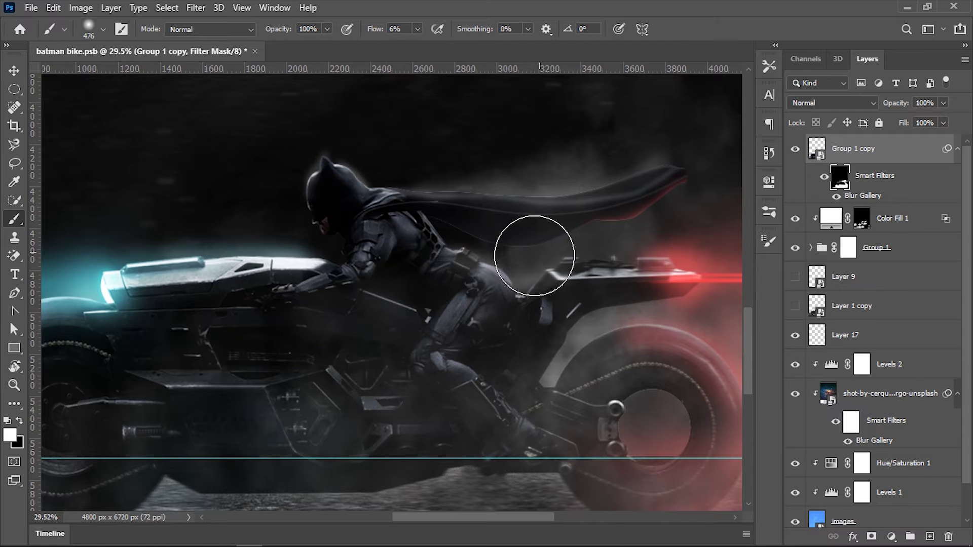
scroll(534, 256, down, 3)
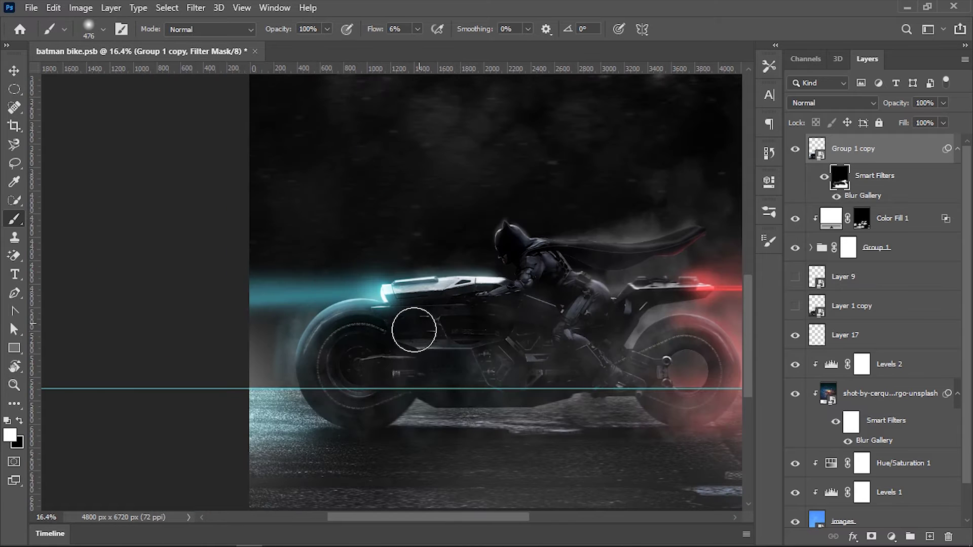
drag(435, 424, 443, 430)
scroll(587, 390, up, 2)
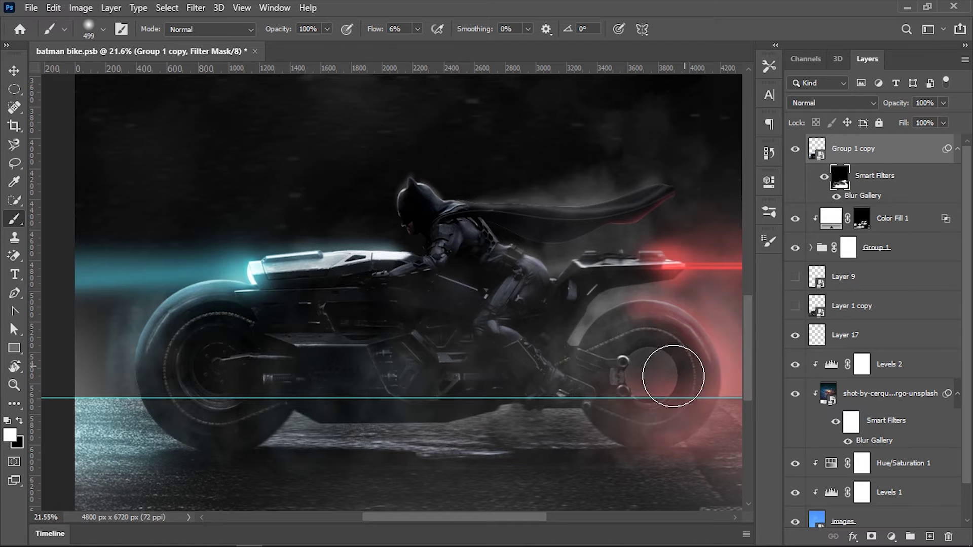
scroll(636, 315, down, 2)
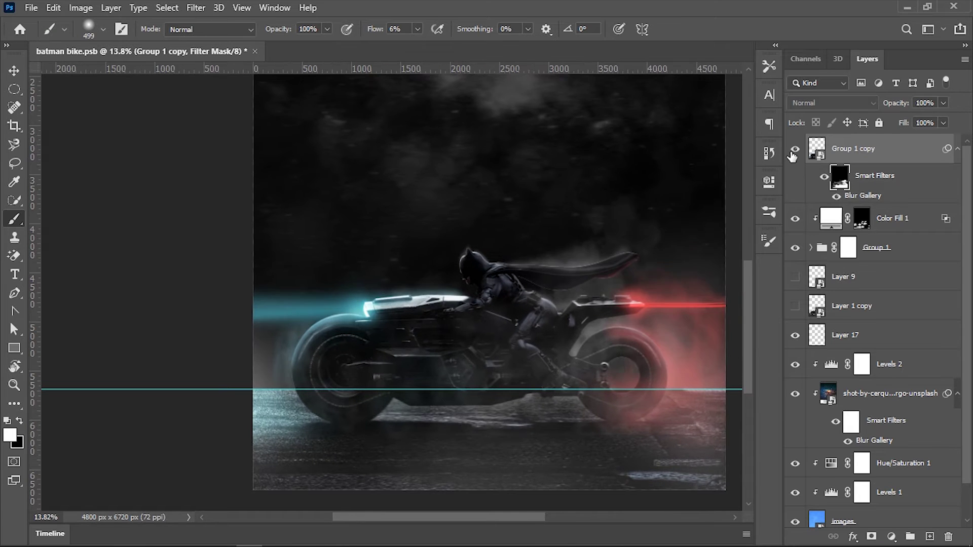
click(793, 151)
click(795, 150)
Step: Add a layer mask to Group 1 copy and paint black above the cape with a soft brush at 6% flow
scroll(797, 152, up, 1)
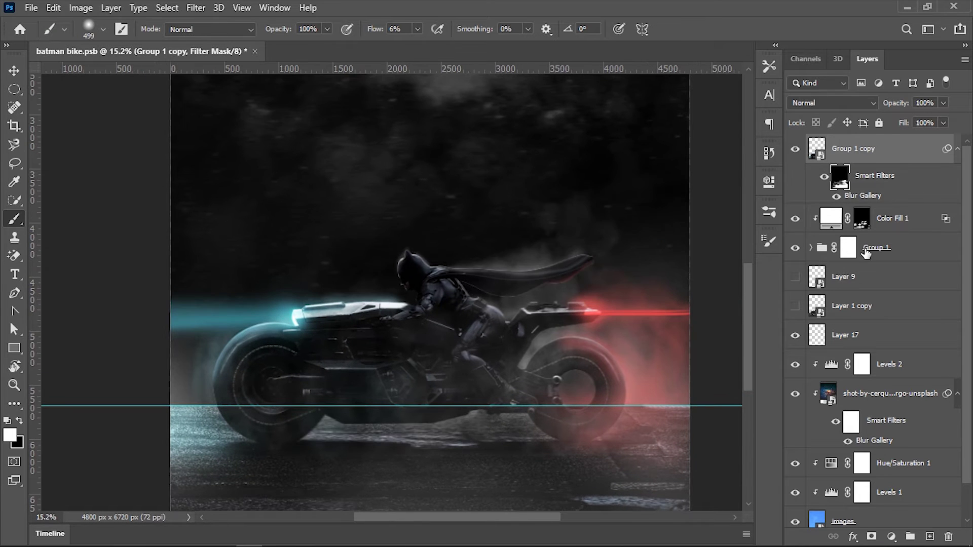
click(872, 536)
key(x)
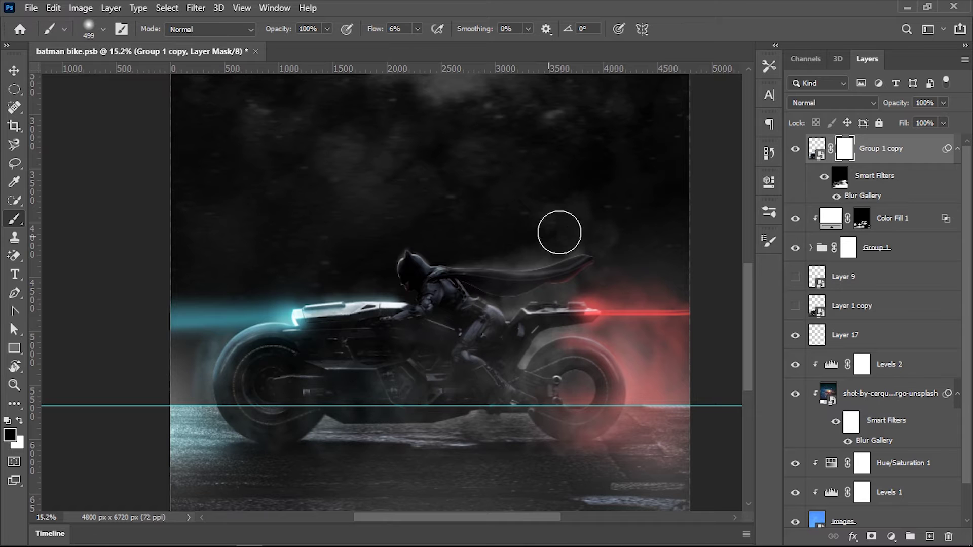
drag(541, 259, 471, 257)
scroll(472, 256, up, 2)
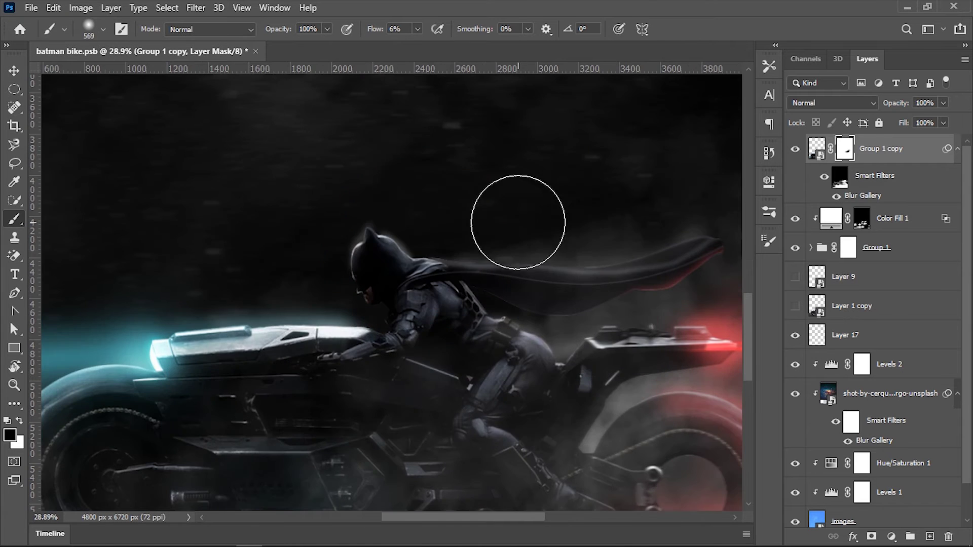
key(bracketright)
scroll(228, 406, down, 4)
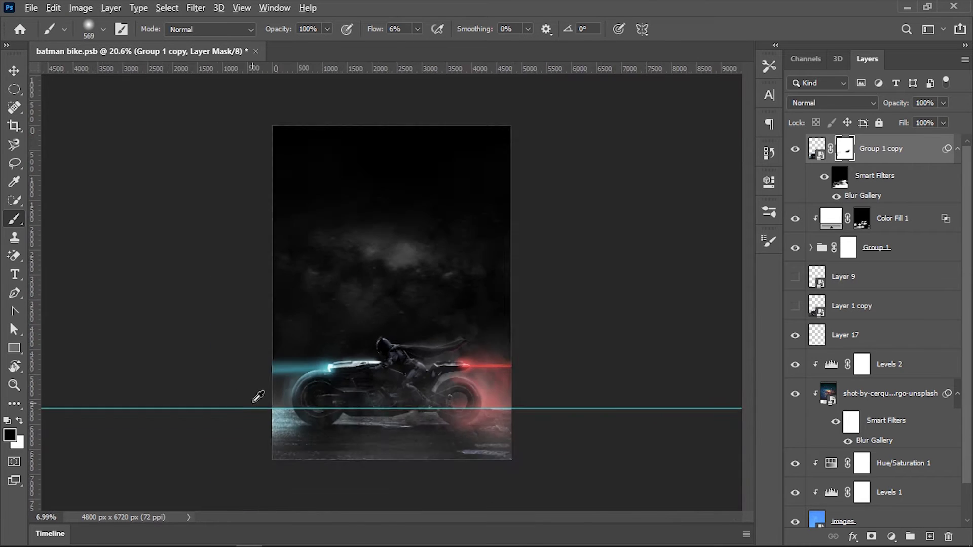
Step: Lower the opacity of Group 1 copy to 83%
click(15, 75)
scroll(504, 304, down, 2)
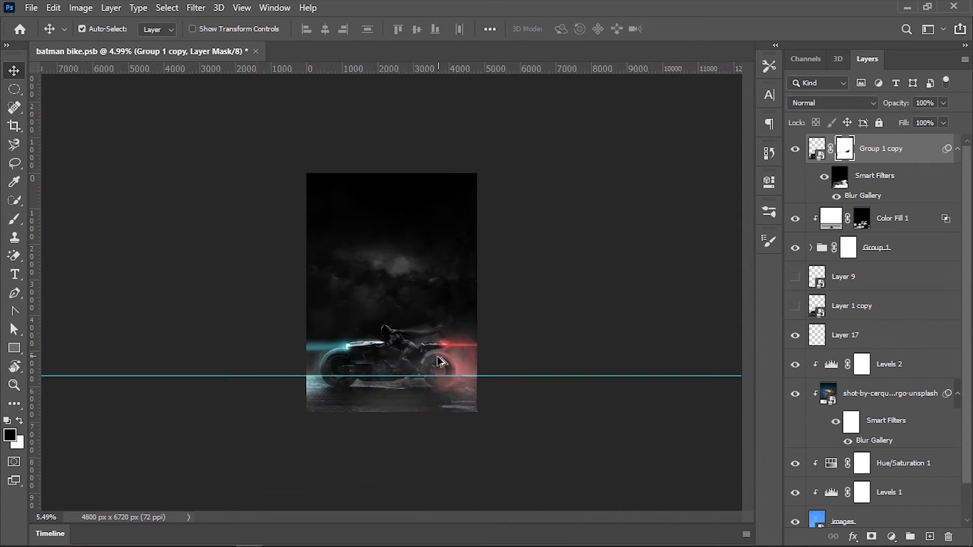
scroll(441, 379, up, 3)
scroll(441, 379, up, 1)
drag(943, 103, 928, 132)
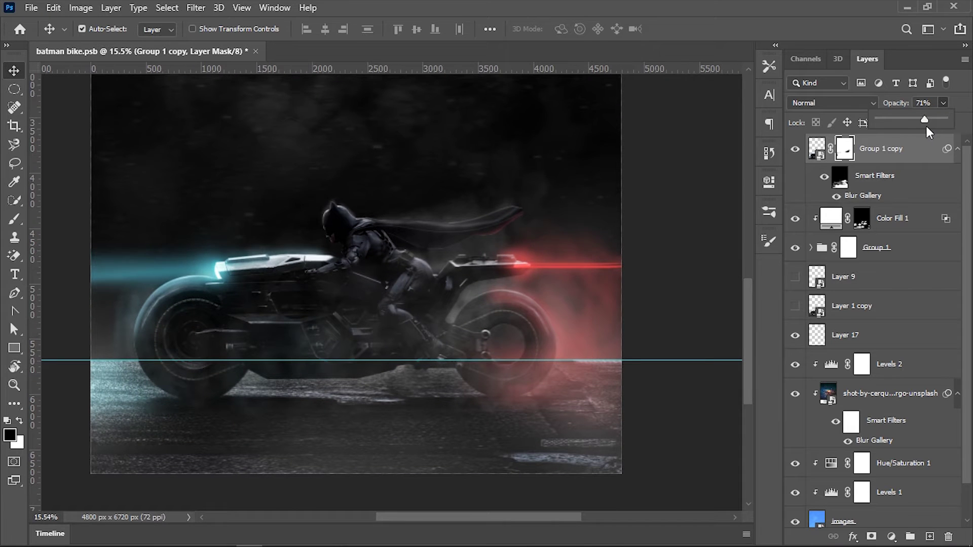
Step: Toggle Layer 17's visibility to check its effect and delete the layer
scroll(524, 381, down, 2)
scroll(862, 315, down, 1)
click(795, 299)
click(794, 299)
click(794, 298)
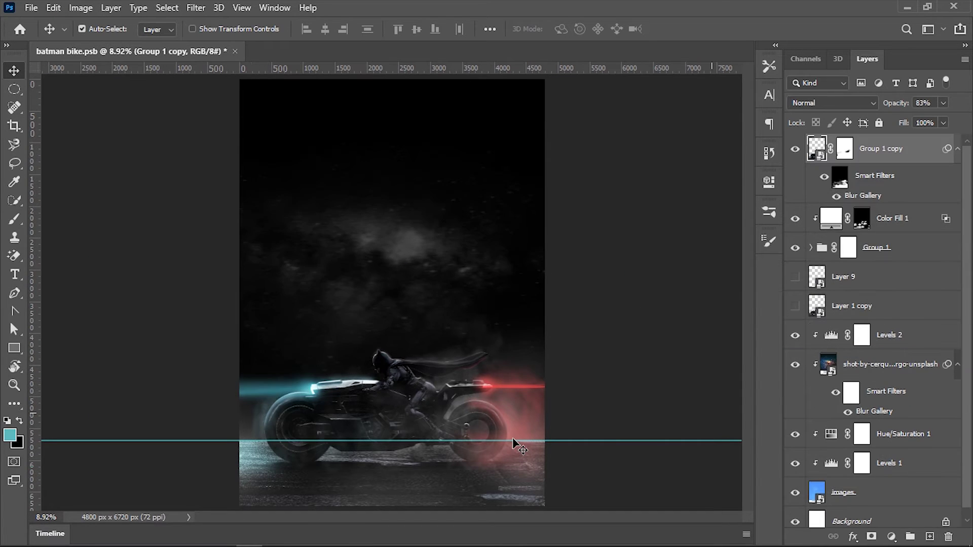
Step: Remove the horizontal guide from the canvas
scroll(512, 441, down, 1)
drag(550, 430, 583, 43)
scroll(426, 443, up, 1)
scroll(604, 222, down, 1)
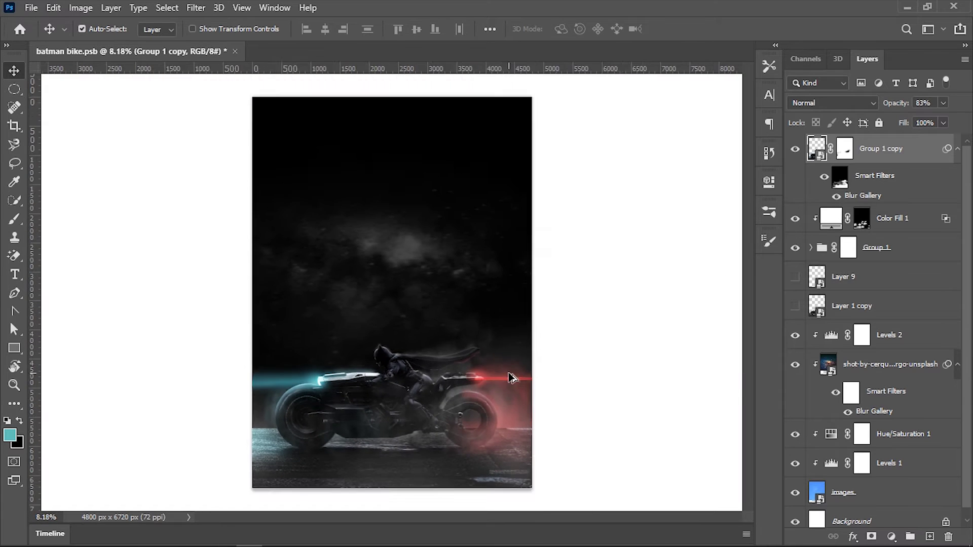
Step: Open the Camera Raw Filter and set temperature +4, exposure -0.05, contrast +5, highlights +10, shadows +8, whites +13 and blacks +8
key(ctrl+shift+a)
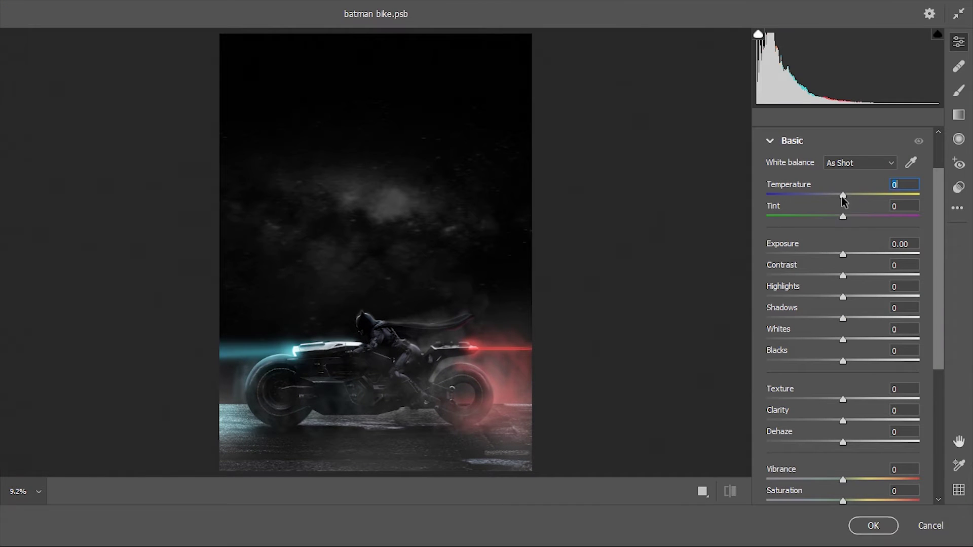
click(843, 254)
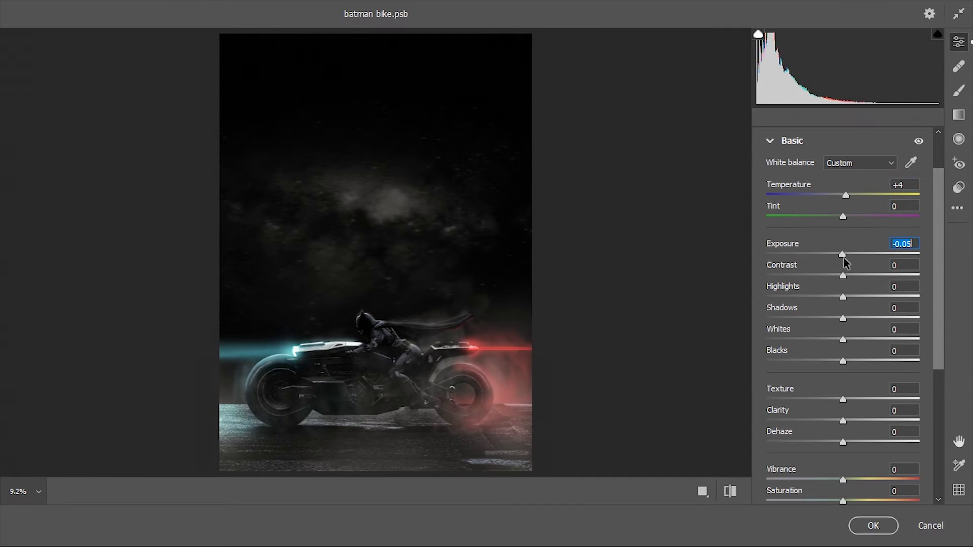
drag(844, 263, 854, 312)
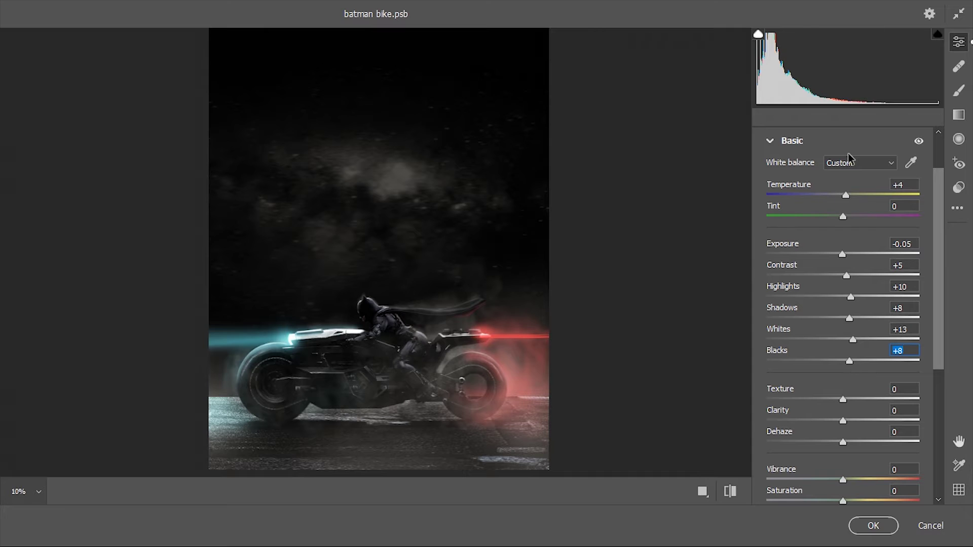
Step: Set clarity +3, dehaze -4, vibrance +9 and saturation +3, and compare the image with and without the Basic adjustments
drag(849, 423, 854, 445)
scroll(841, 443, down, 3)
drag(844, 412, 856, 416)
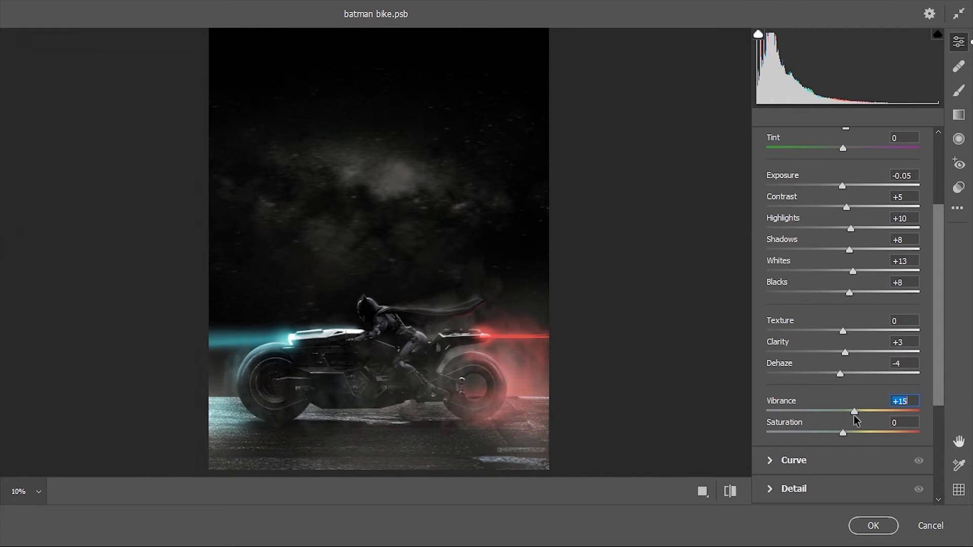
click(535, 329)
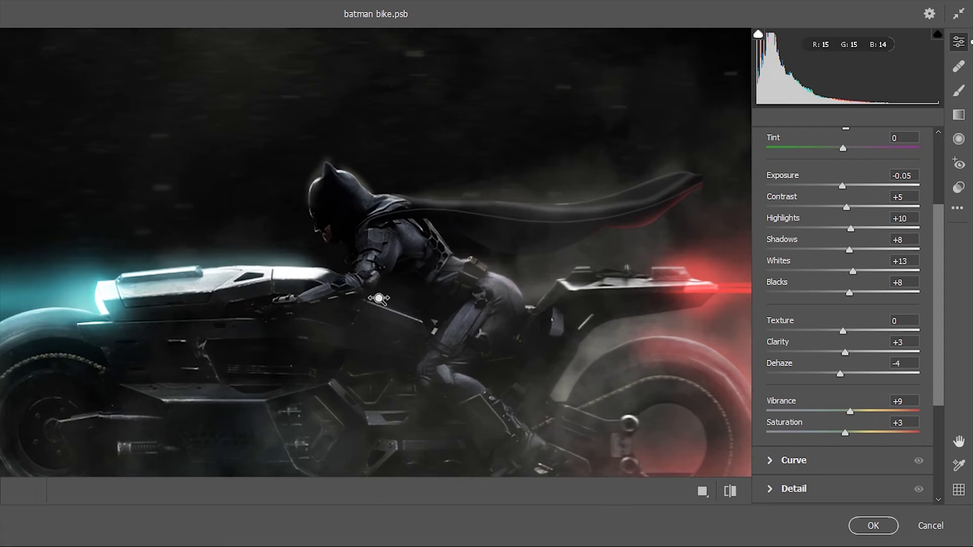
key(ctrl+0)
scroll(800, 225, up, 1)
click(912, 198)
click(919, 198)
Step: Add shadow and midtone points to the tone curve, placing the midtone point at input 132, output 130
click(793, 226)
drag(806, 381, 805, 384)
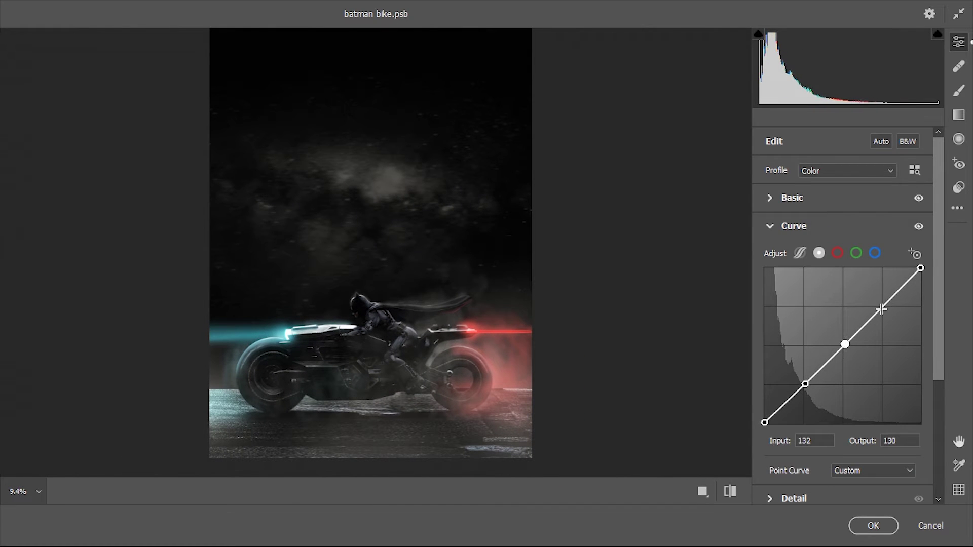
click(782, 236)
Step: Set the Detail sharpening to 83, checking the rider up close
click(770, 255)
click(832, 292)
drag(388, 339, 502, 362)
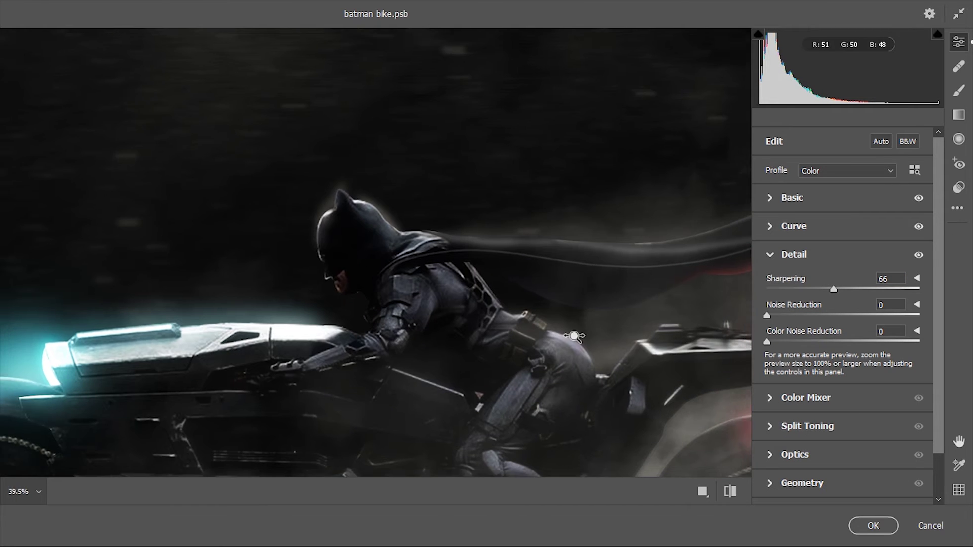
alt+click(598, 336)
click(850, 288)
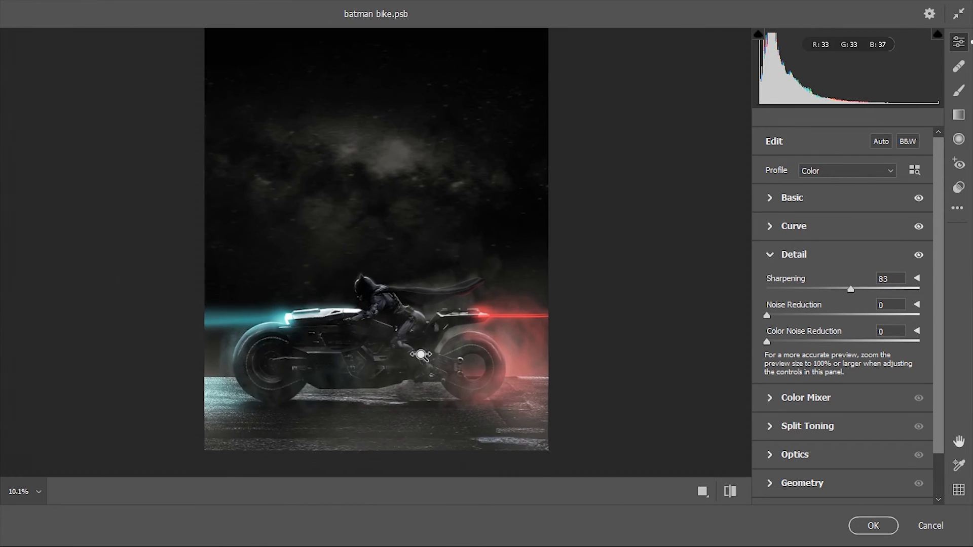
click(769, 255)
Step: Set the Color Mixer hues to Reds +15, Oranges -4, Yellows -32, Greens +34, Aquas +63 and Blues -38
click(771, 284)
click(815, 280)
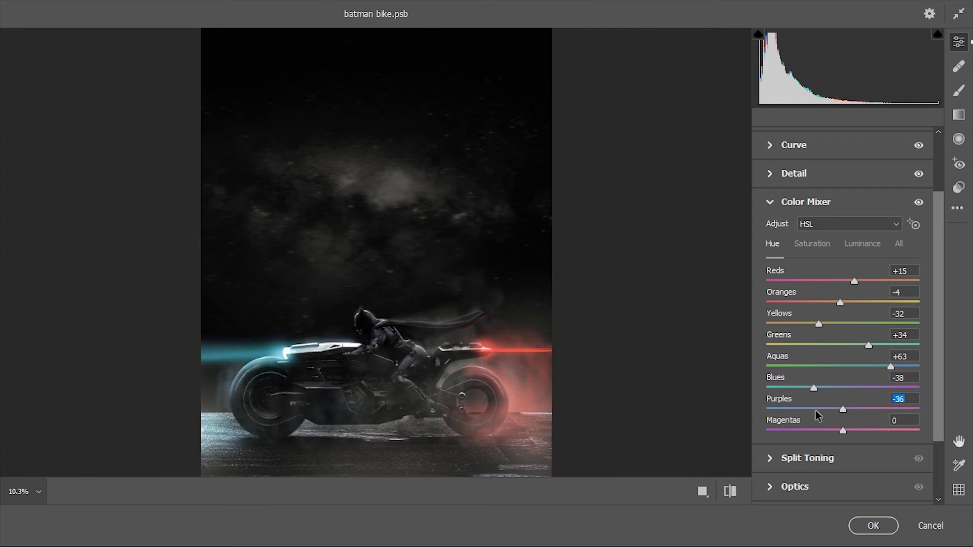
Step: Set Color Mixer saturation to Reds +33, Oranges +12, Yellows +8, Aquas -69, Blues +28, and luminance to Reds +28, Oranges +18, Yellows +11, Aquas +14, Blues +25
key(ctrl+alt+shift+s)
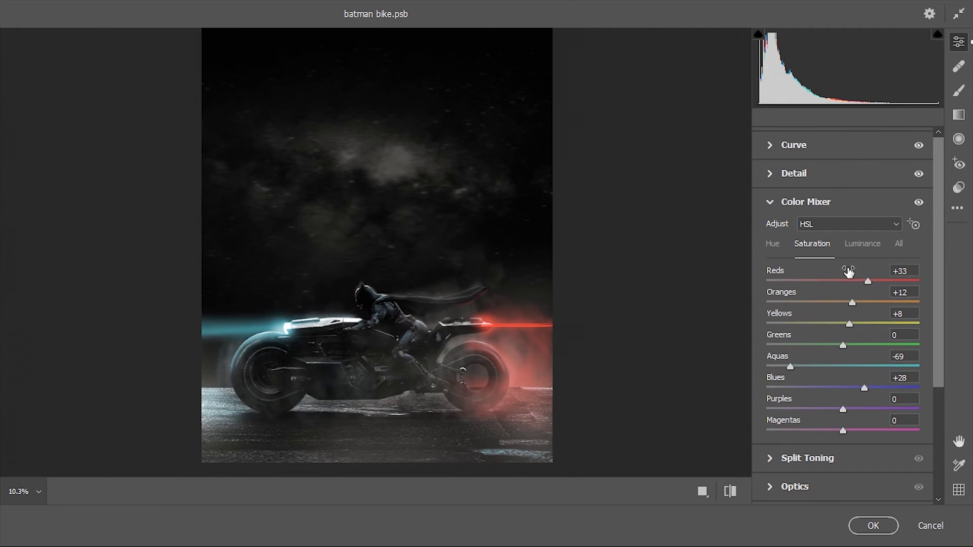
key(ctrl+alt+shift+l)
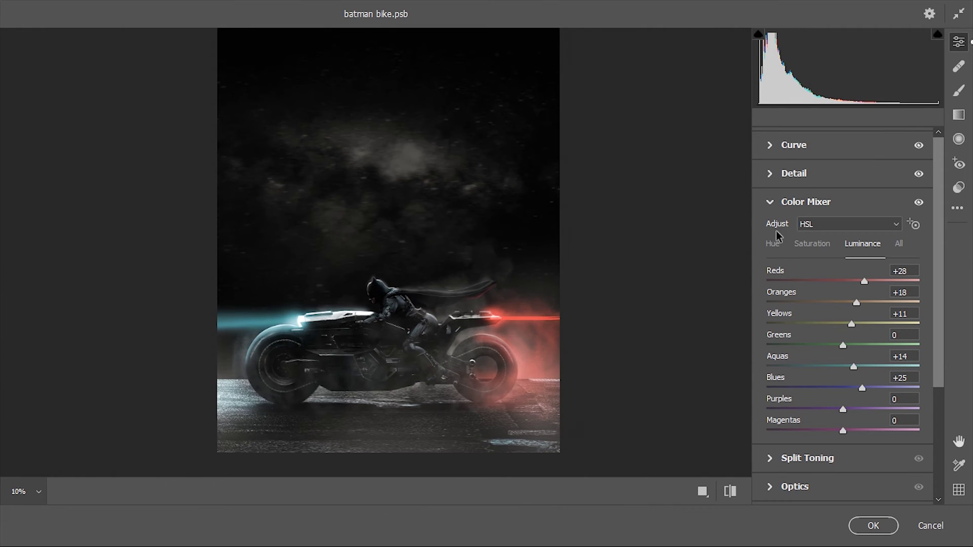
click(769, 205)
Step: Set Split Toning to highlights hue 56 with saturation 30, and shadows hue 234 with saturation 14
click(774, 311)
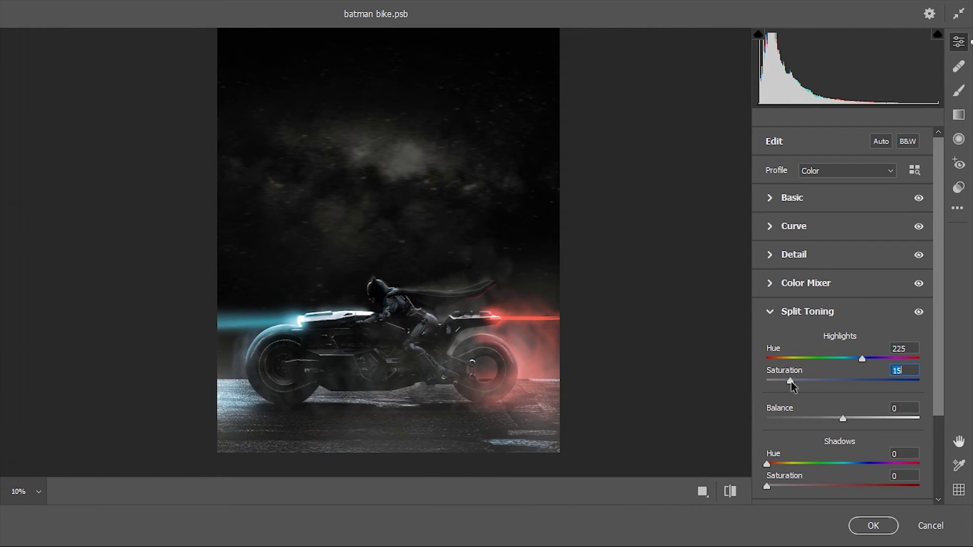
drag(780, 488, 870, 465)
drag(812, 367, 795, 371)
key(ctrl+0)
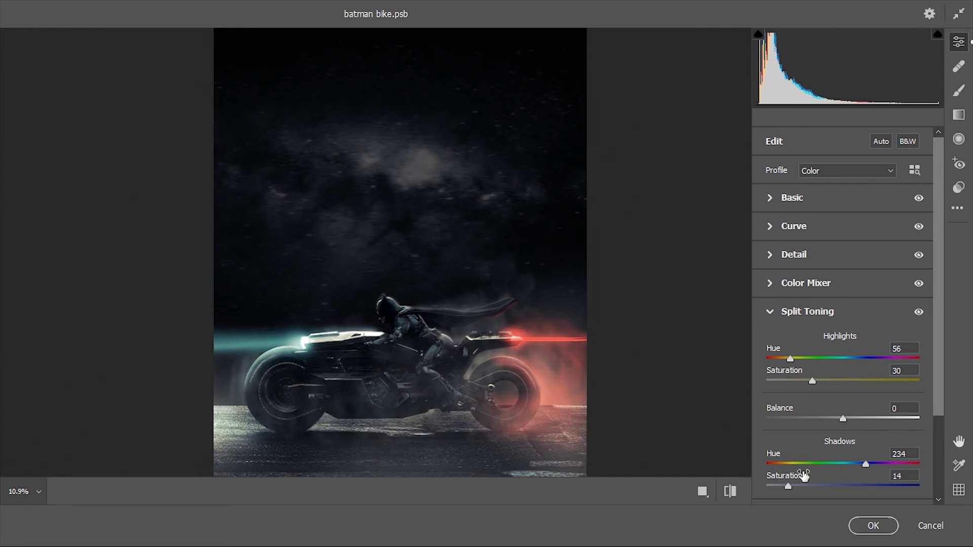
scroll(818, 446, down, 3)
click(795, 242)
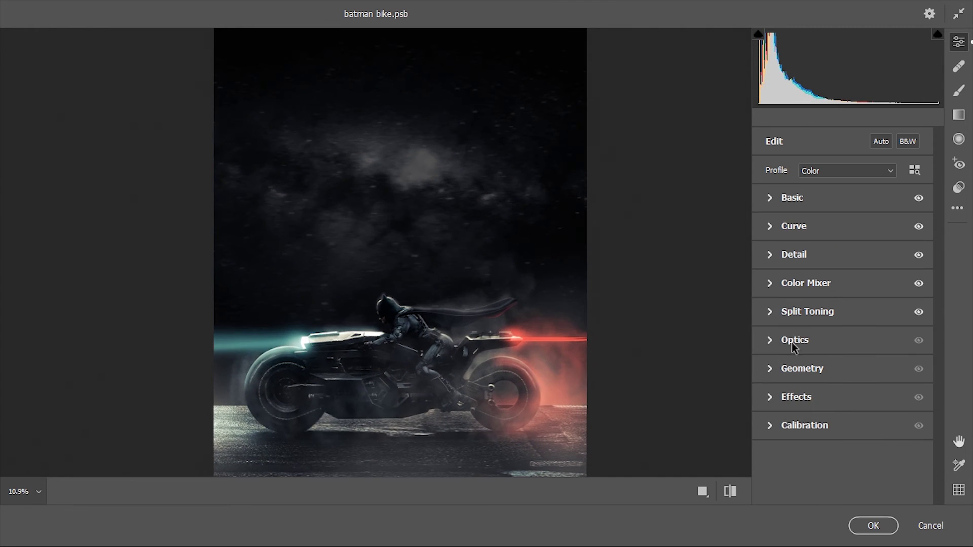
Step: Set the Effects grain to 6
click(769, 397)
click(776, 433)
click(770, 397)
Step: Set Calibration to Red Primary hue +7, saturation +3; Green Primary hue +27, saturation +2; Blue Primary hue -33, saturation -1
click(804, 425)
mouse_move(843, 331)
mouse_down()
mouse_move(795, 332)
mouse_move(861, 335)
mouse_up()
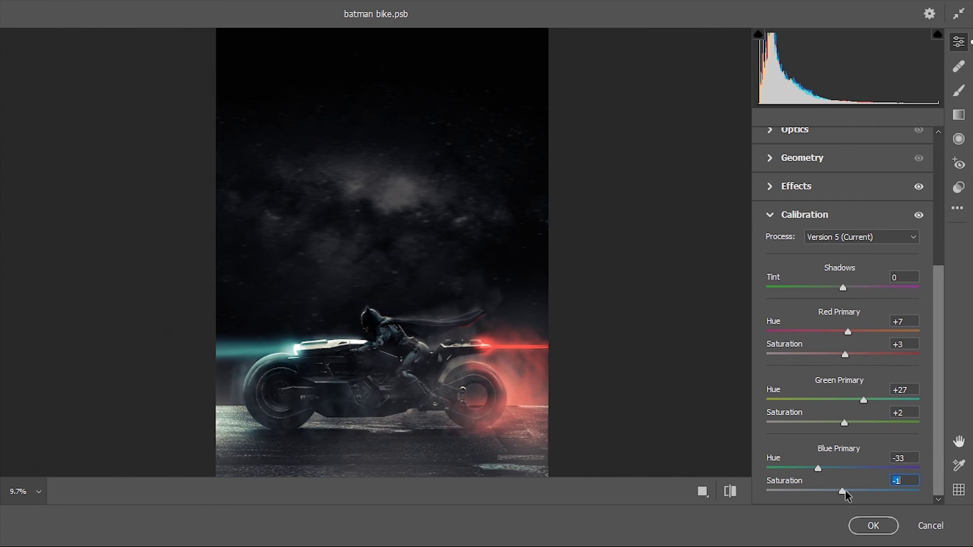
click(769, 214)
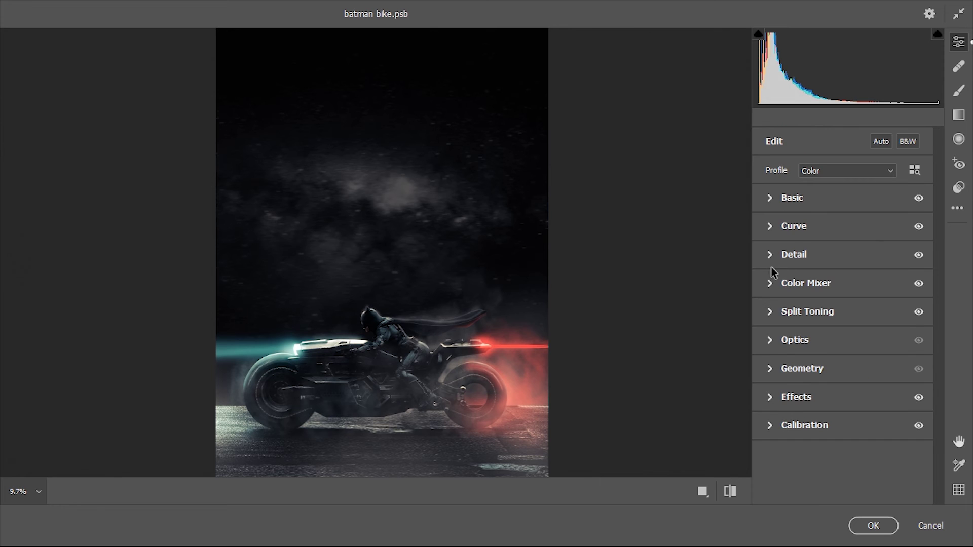
Step: Raise the Detail sharpening to 97, checking the rider and cape up close
click(769, 254)
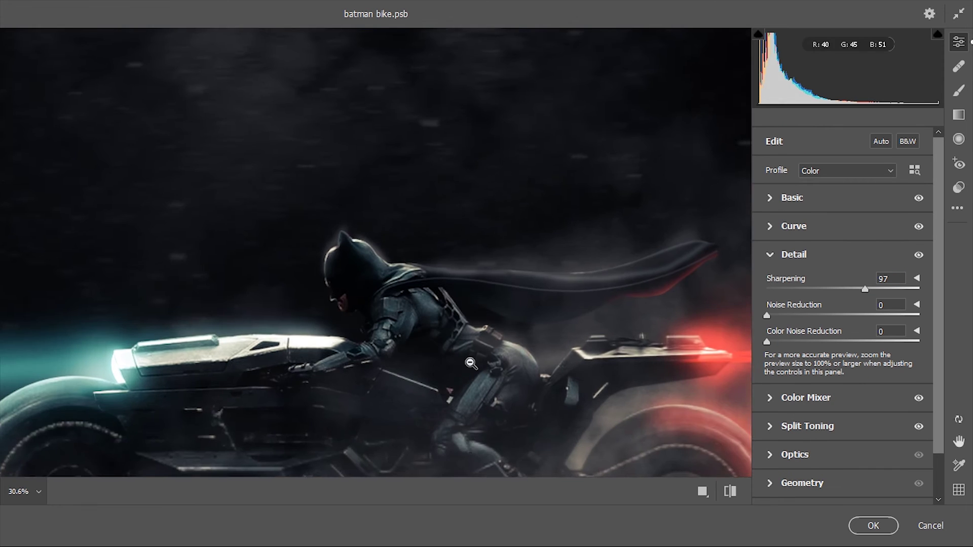
alt+click(470, 363)
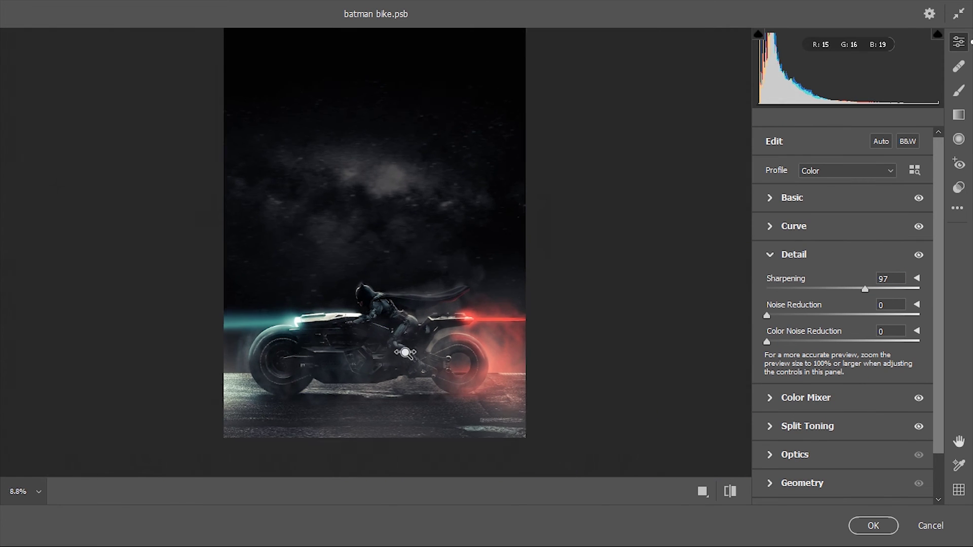
click(769, 255)
Step: Set the Effects grain to 20, checking it on the red light trail
click(769, 399)
drag(408, 243, 538, 375)
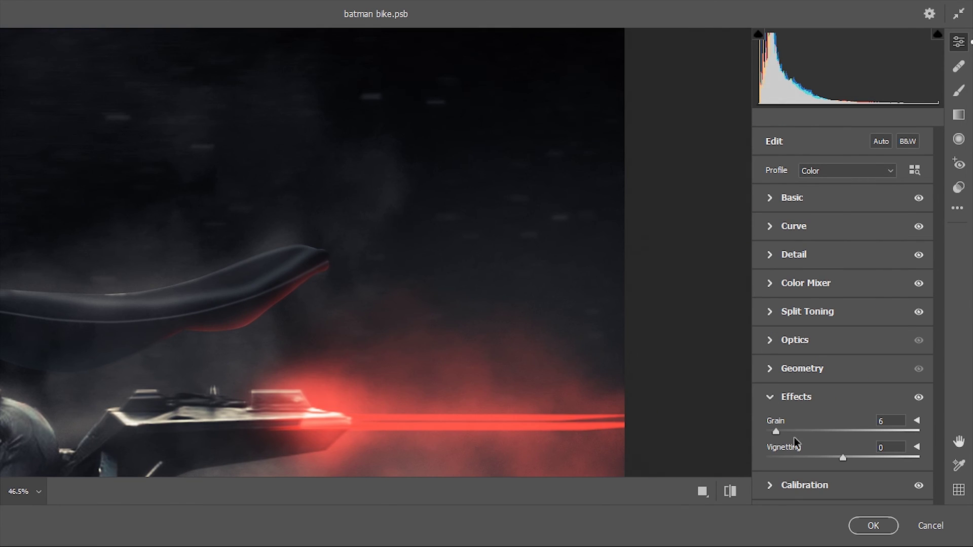
drag(560, 337, 414, 331)
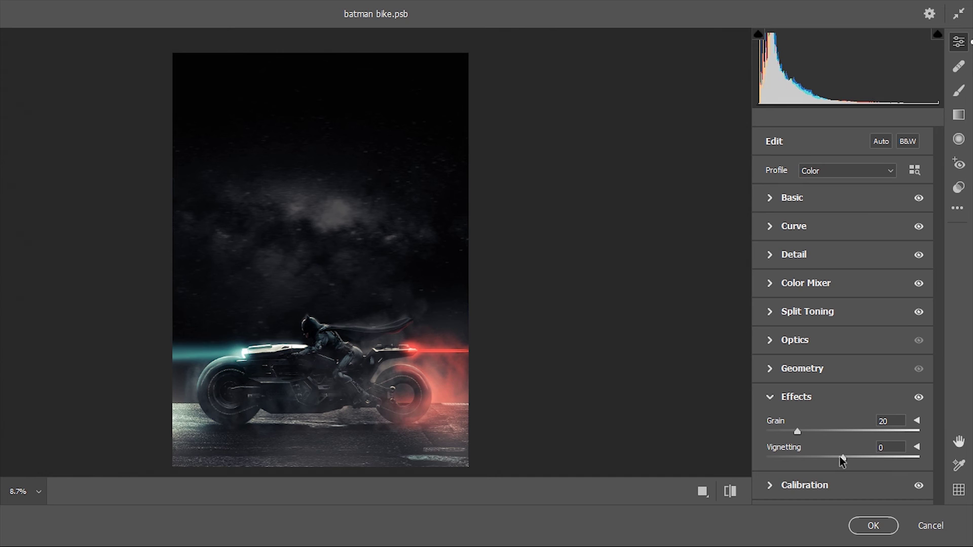
Step: Add a slight dark vignette with a small negative Vignetting value and apply the Camera Raw Filter to the top layer
drag(842, 457, 829, 464)
click(809, 407)
click(872, 526)
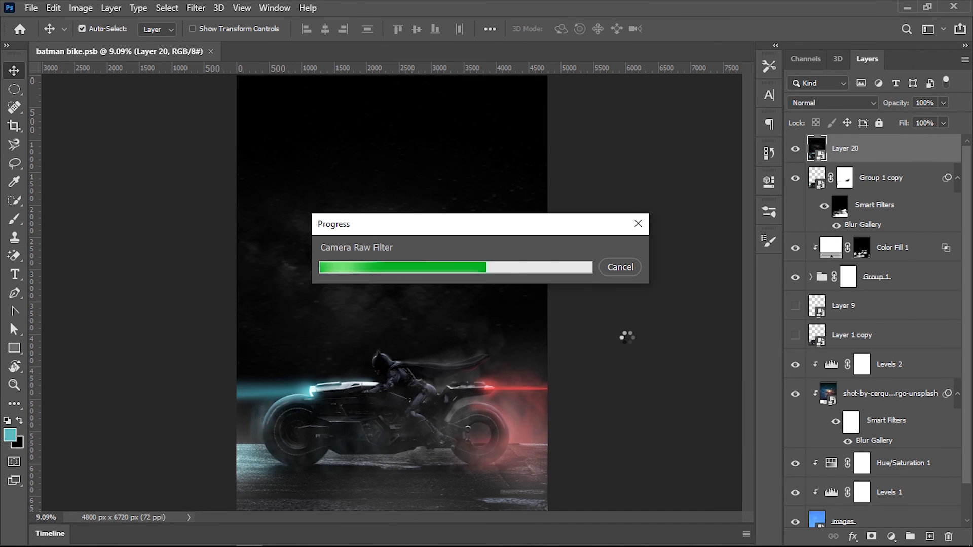